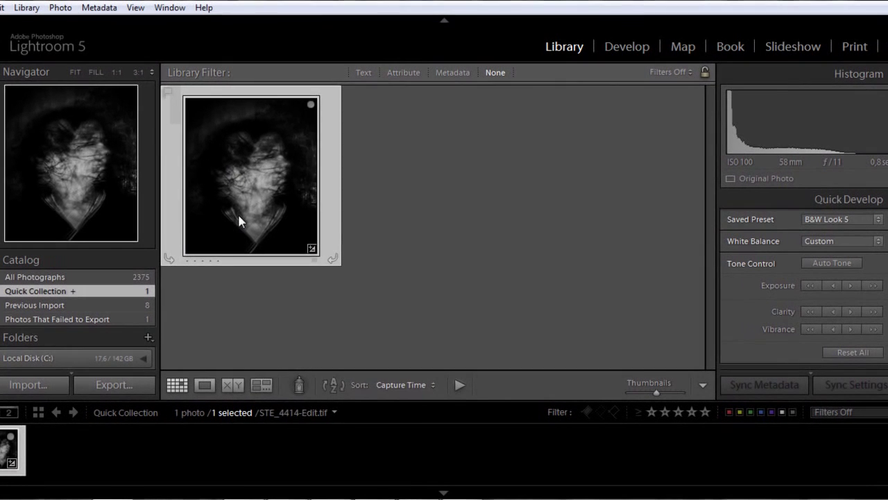
Open the Export One File dialog for the black-and-white portrait.
right_click(238, 221)
mouse_move(278, 419)
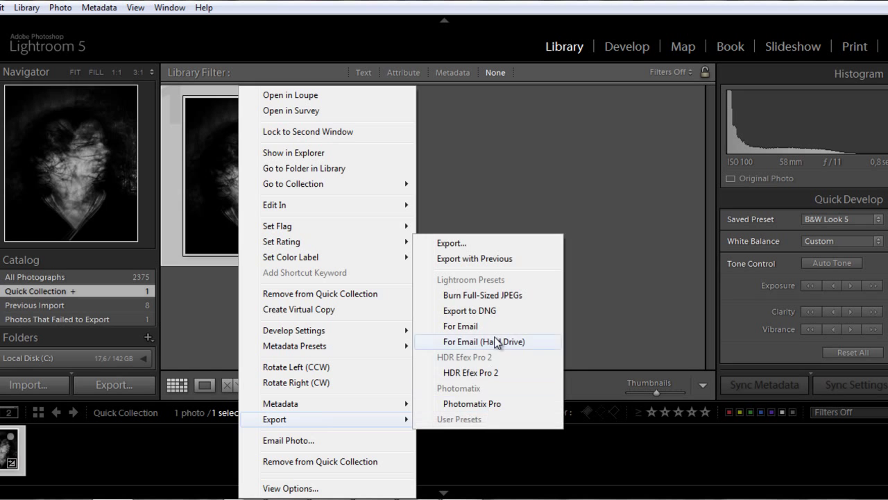
left_click(472, 245)
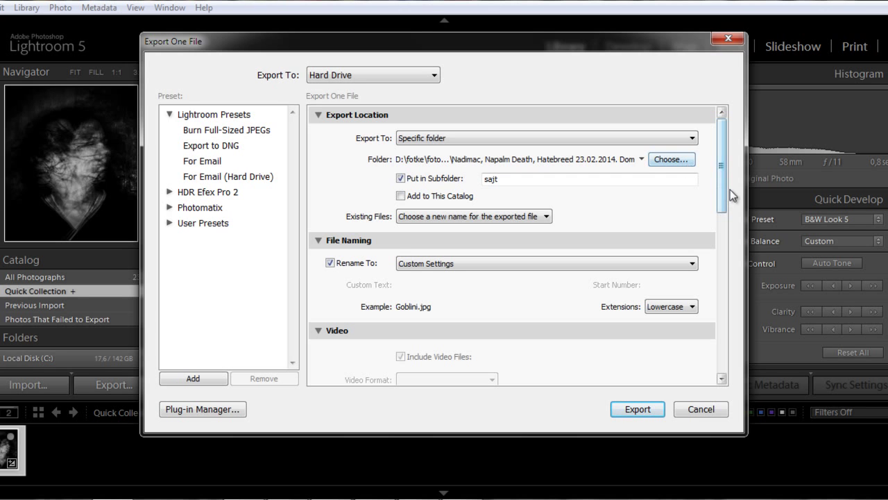
Drop the 'sajt' subfolder and set the export destination folder to the Desktop.
left_click(552, 182)
double_click(550, 183)
left_click(401, 179)
left_click(673, 160)
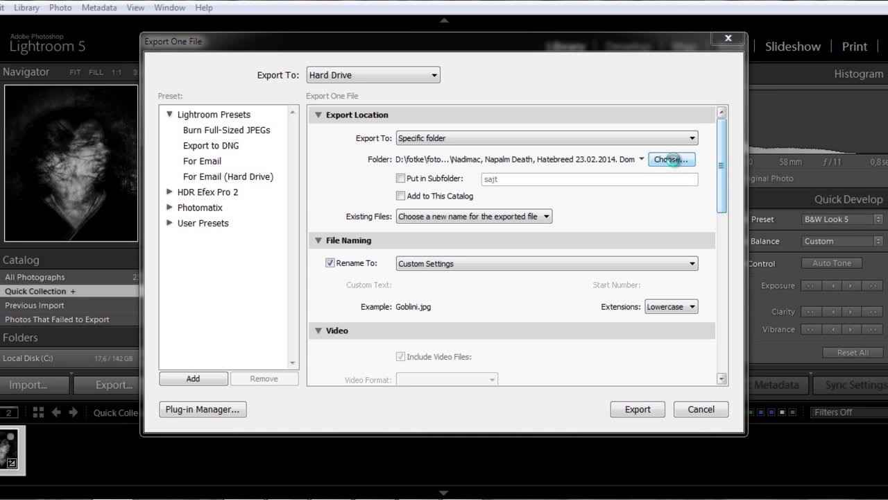
left_click(673, 160)
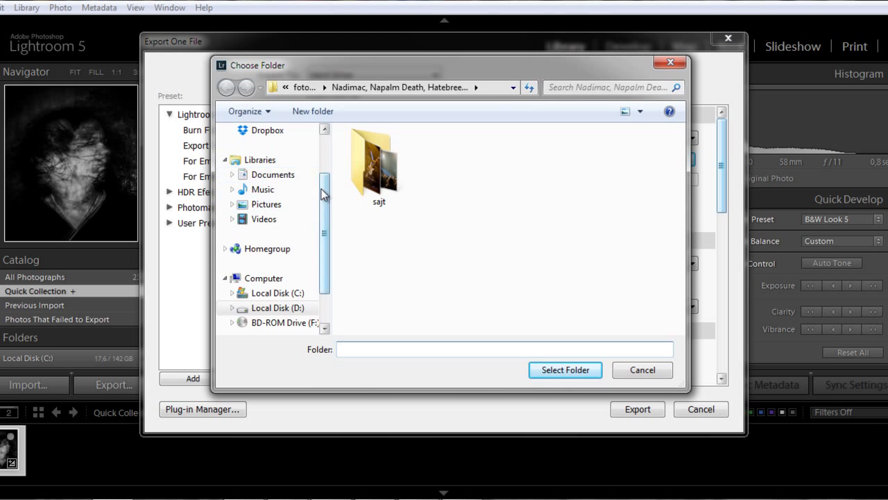
scroll(321, 127, "up", 2)
left_click(283, 154)
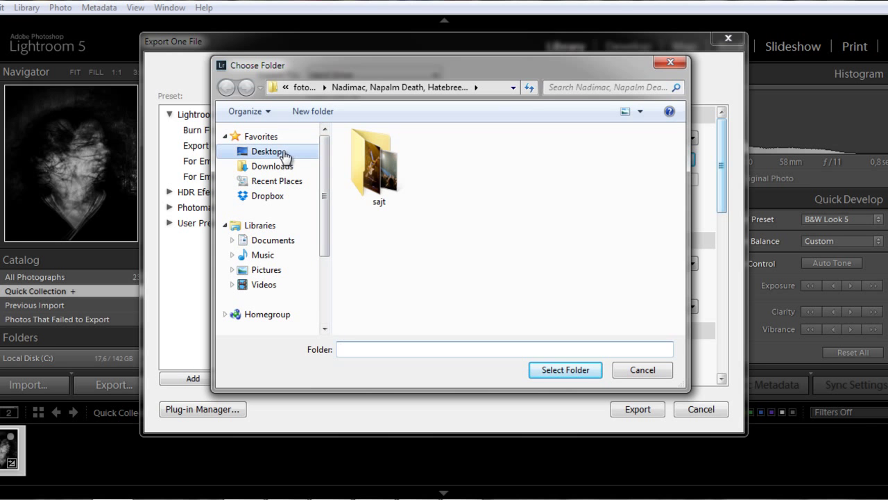
left_click(547, 371)
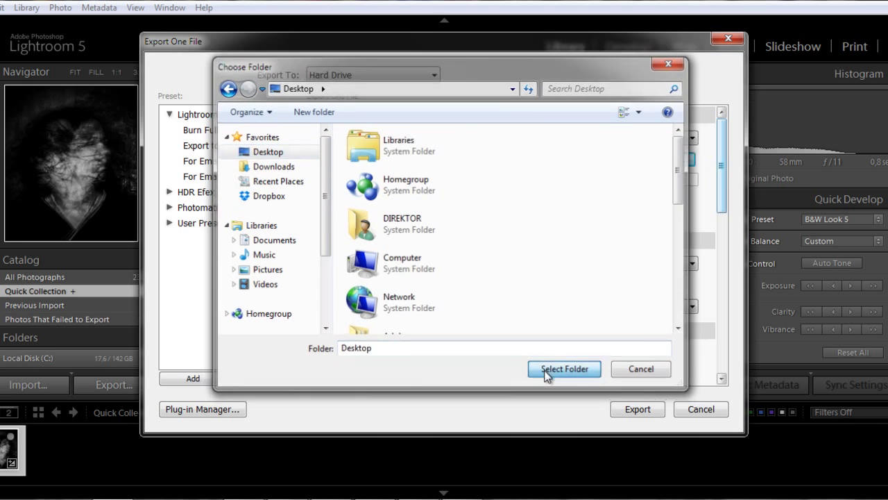
left_click_drag(722, 166, 764, 330)
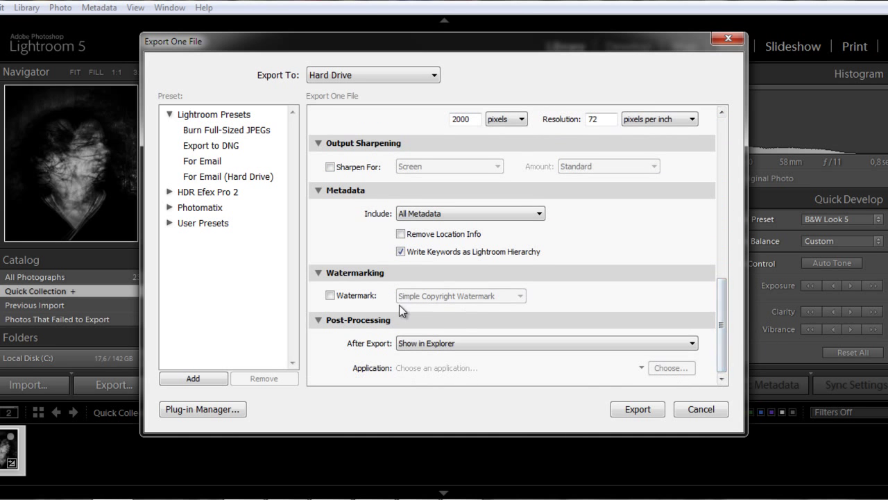
Enable watermarking, open Edit Watermarks, and delete the default copyright text.
left_click(331, 296)
left_click(438, 301)
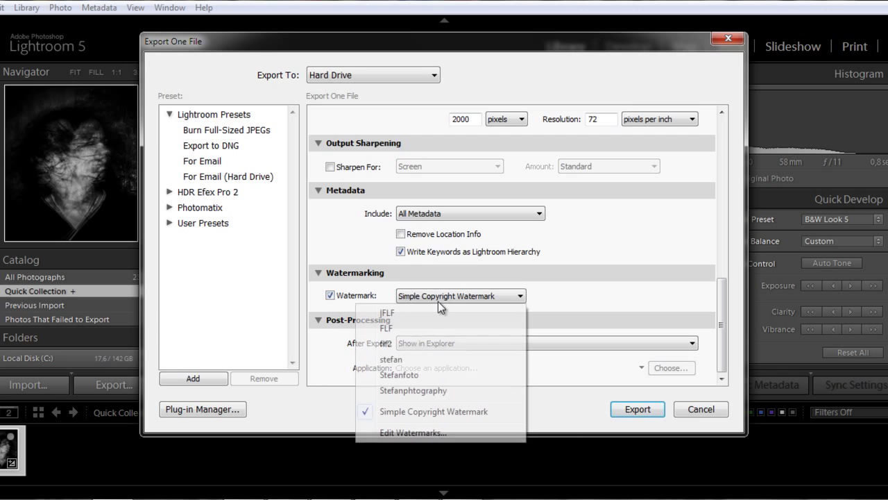
left_click(407, 431)
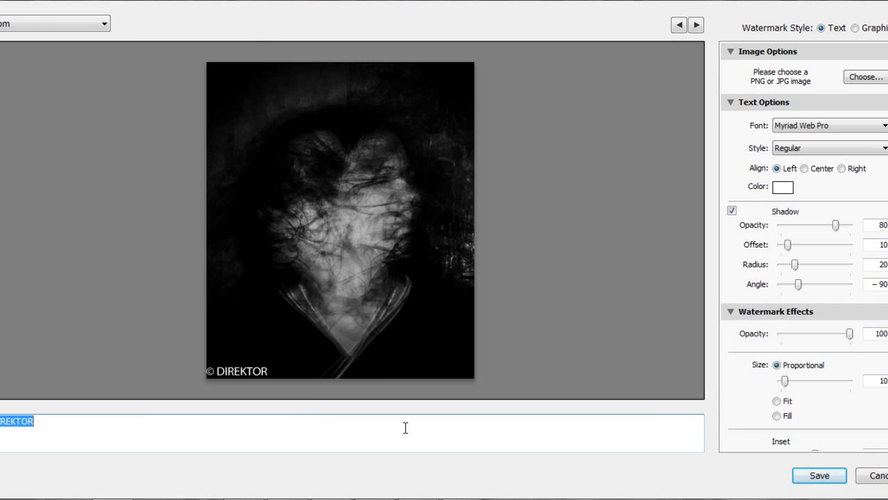
key("BackSpace")
Load the logo shortcut file from the Desktop as the graphic watermark image.
left_click(853, 81)
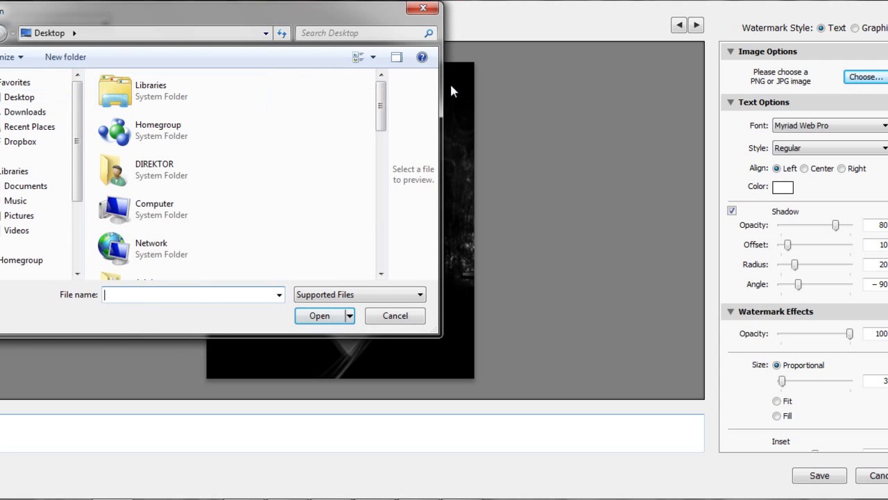
mouse_move(380, 104)
left_mouse_down()
mouse_move(383, 222)
mouse_move(374, 252)
left_mouse_up()
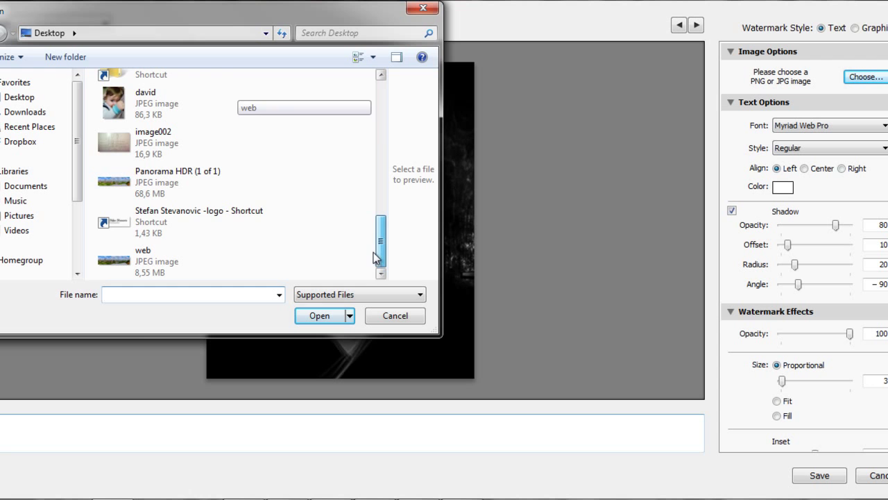
left_click(158, 216)
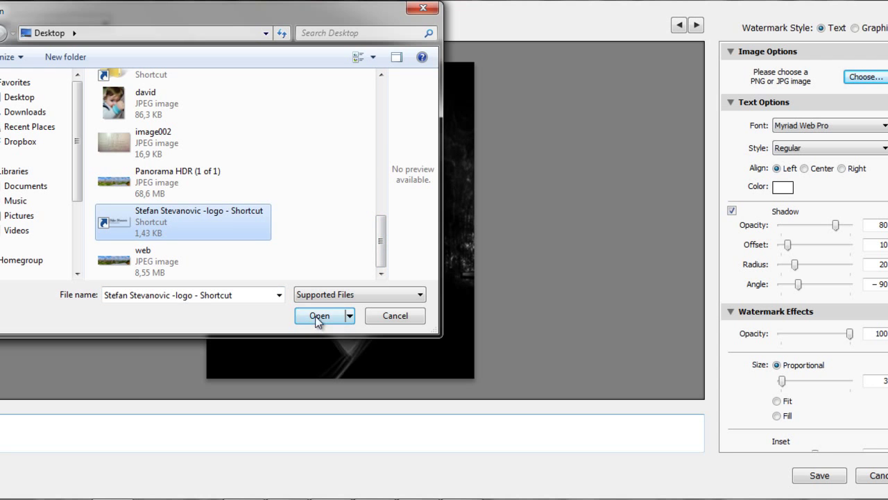
left_click(318, 316)
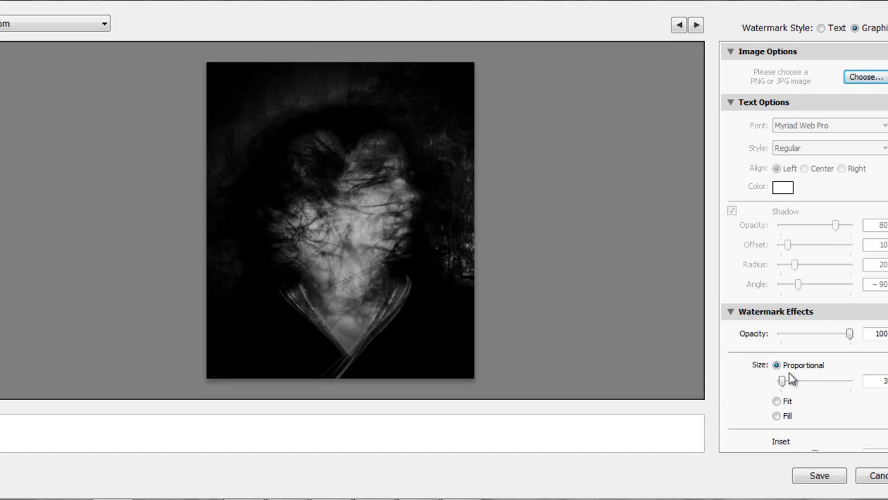
Try enlarging the logo to size 19, then preview Fit and Fill sizing.
mouse_move(782, 381)
left_mouse_down()
mouse_move(809, 382)
mouse_move(793, 382)
left_mouse_up()
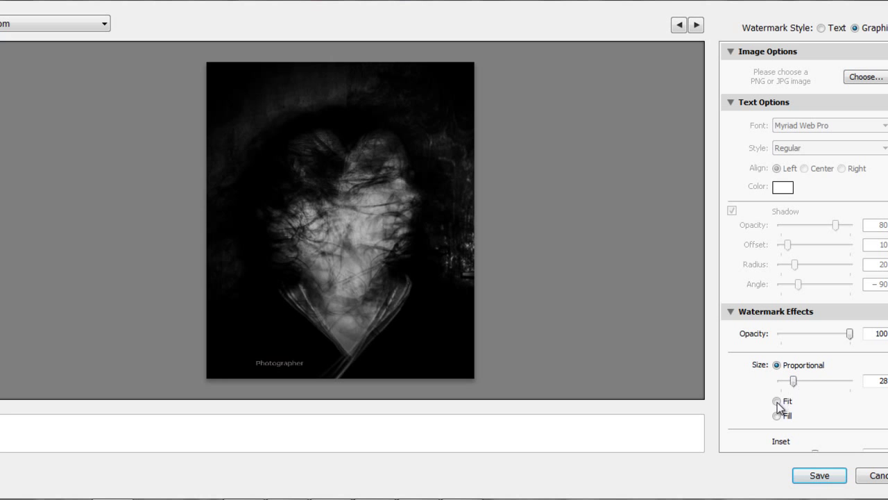
left_click(777, 401)
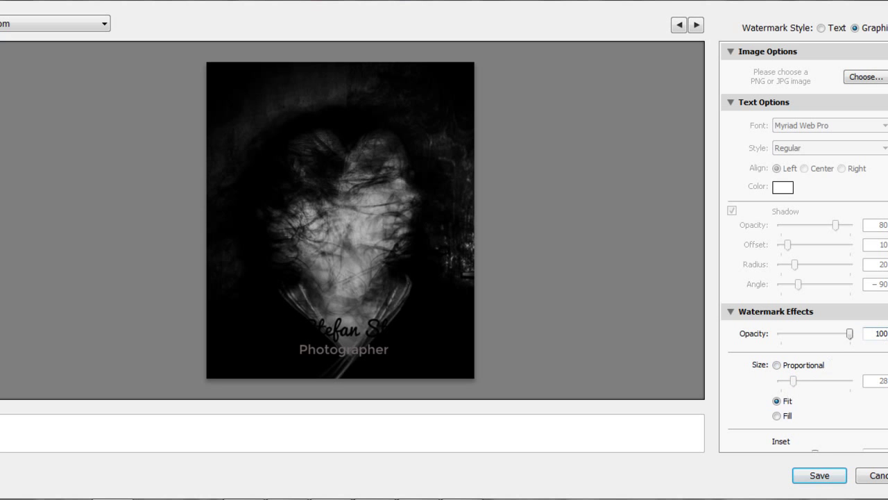
scroll(805, 364, "down", 2)
scroll(805, 365, "down", 2)
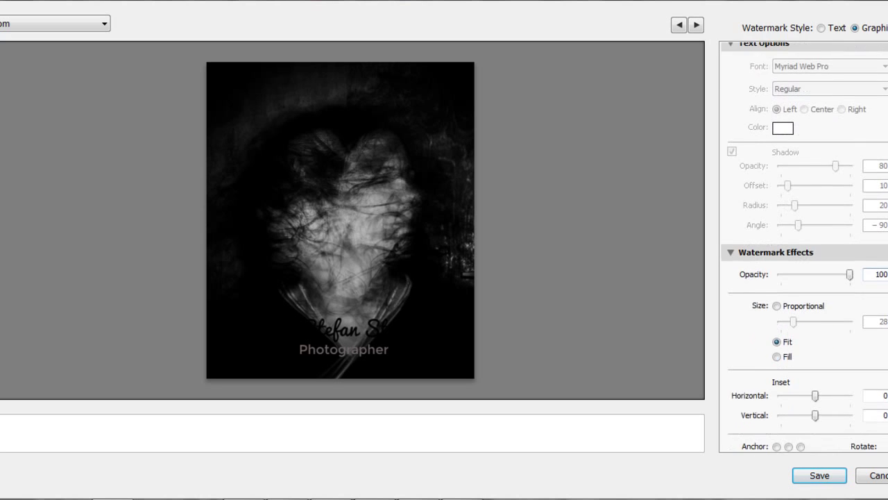
scroll(805, 365, "down", 1)
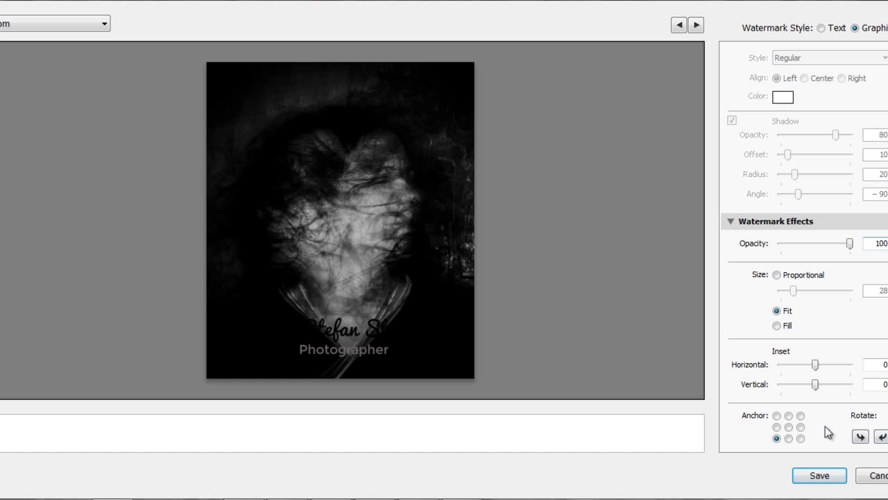
left_click(778, 326)
left_click(778, 311)
Return to Proportional sizing and set the logo watermark size to 30.
left_click(778, 275)
left_click_drag(793, 290, 794, 291)
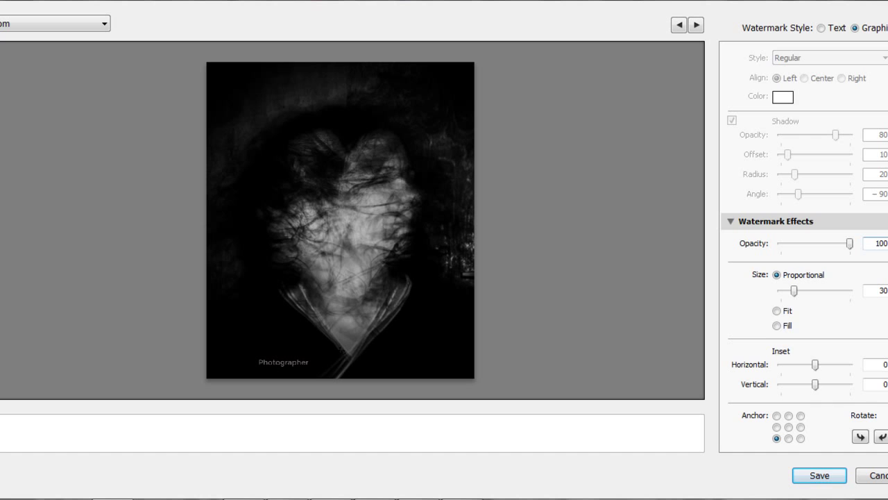
scroll(804, 246, "up", 2)
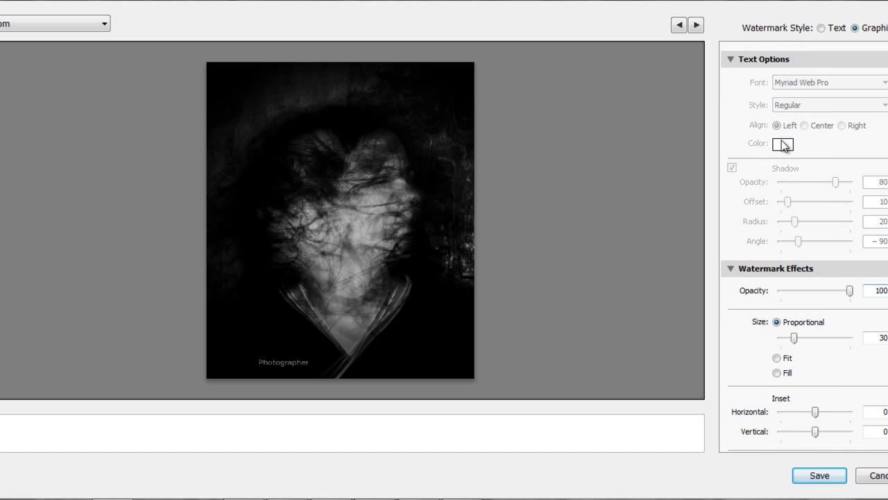
scroll(805, 247, "down", 2)
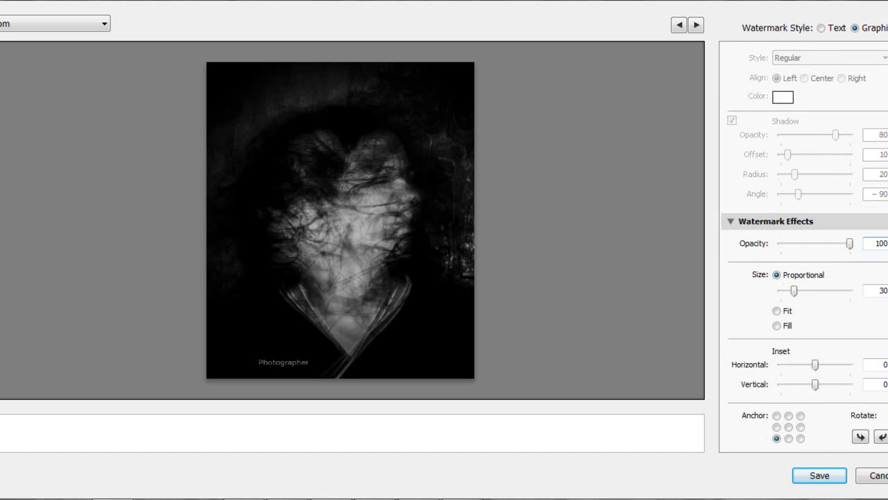
scroll(804, 247, "up", 3)
scroll(805, 246, "up", 1)
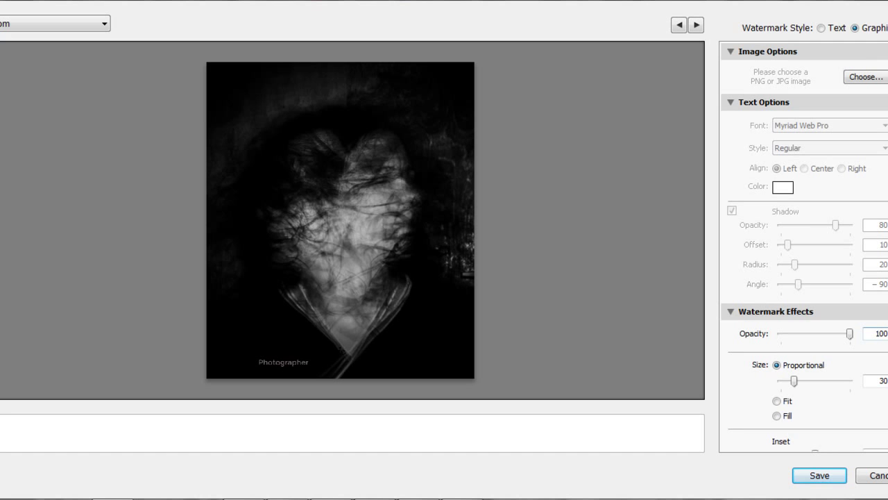
Save the watermark as preset 'stefan photography', then cancel the export.
left_click(807, 478)
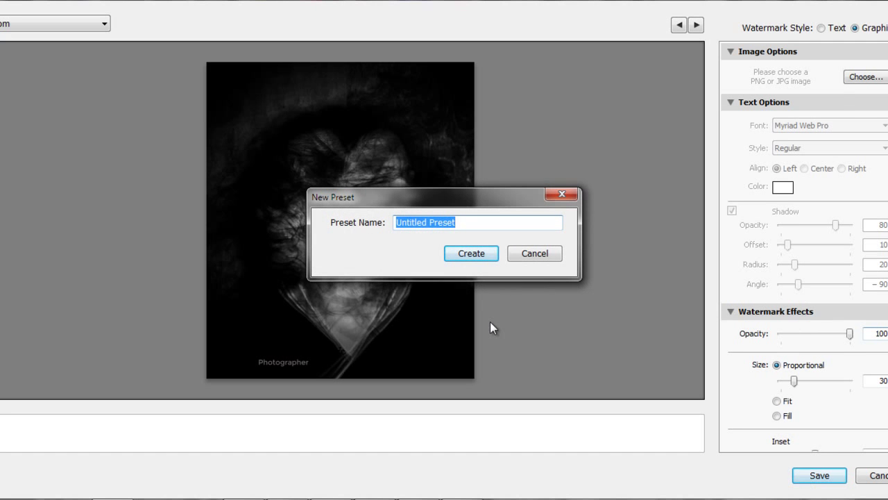
type("stefab")
key("BackSpace")
type("n photography")
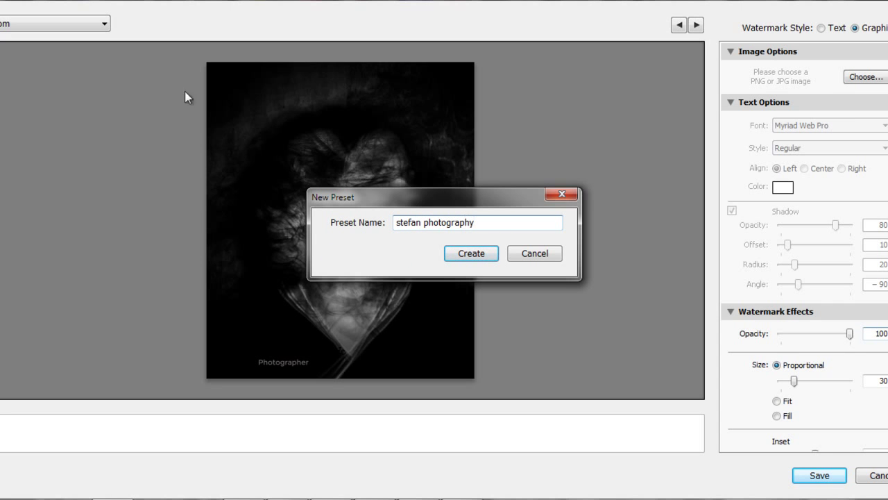
left_click(464, 254)
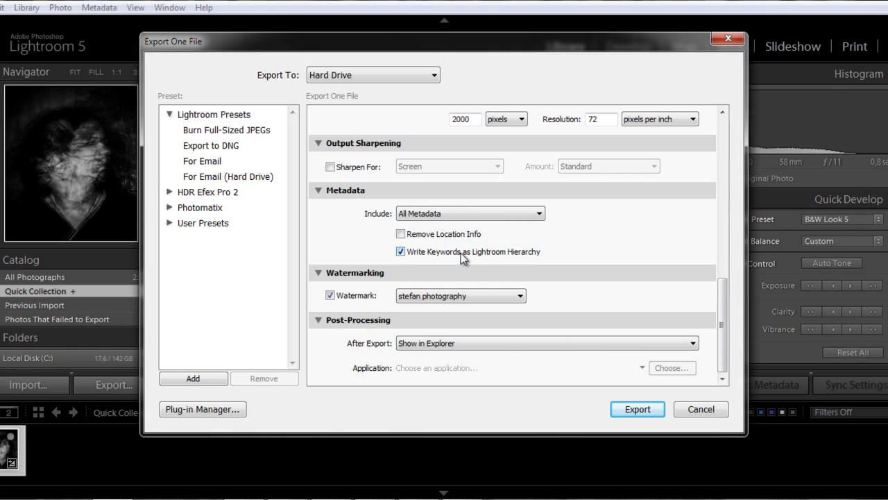
left_click(701, 410)
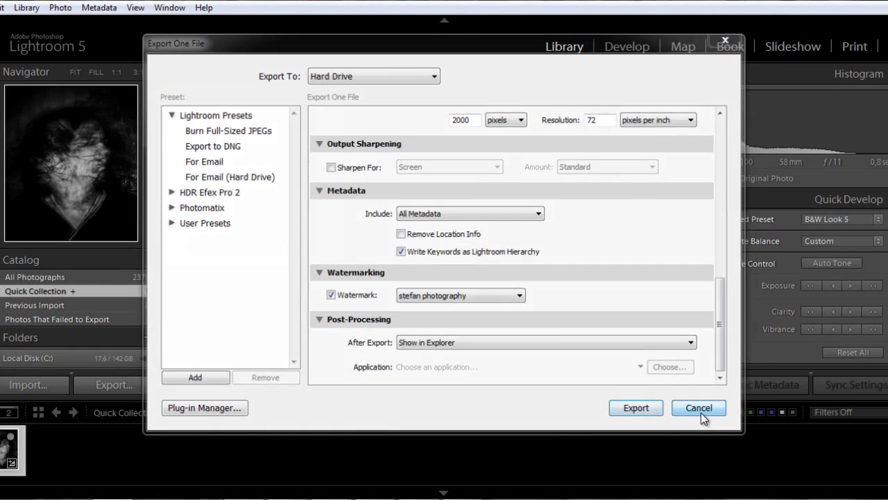
In Develop with side panels hidden, raise the portrait's Exposure to about +3.81.
left_click(624, 48)
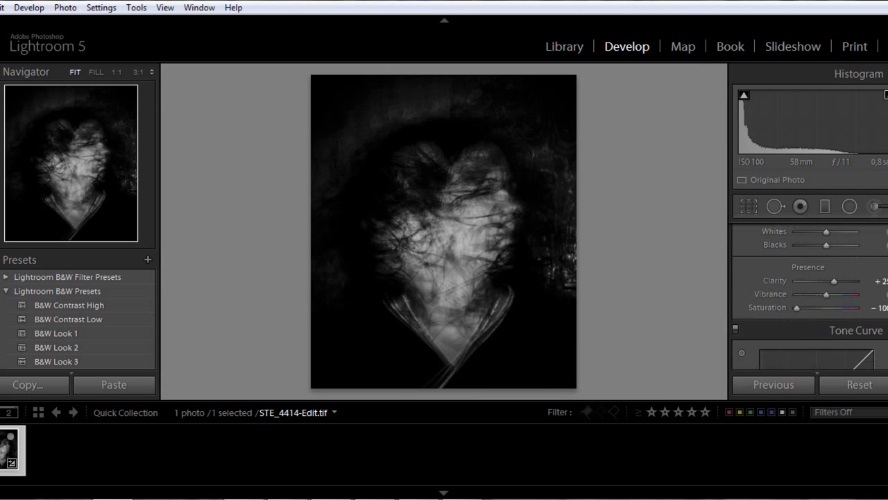
key("F8")
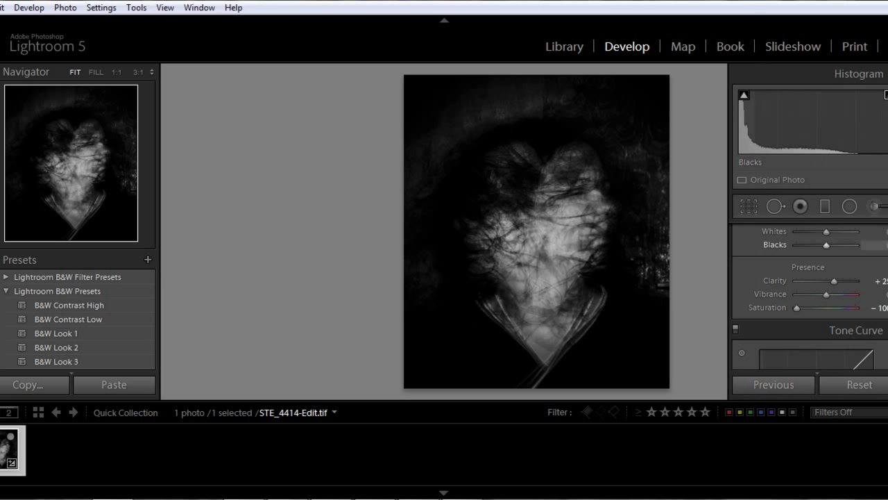
scroll(810, 299, "up", 2)
scroll(840, 274, "up", 2)
scroll(840, 274, "up", 2)
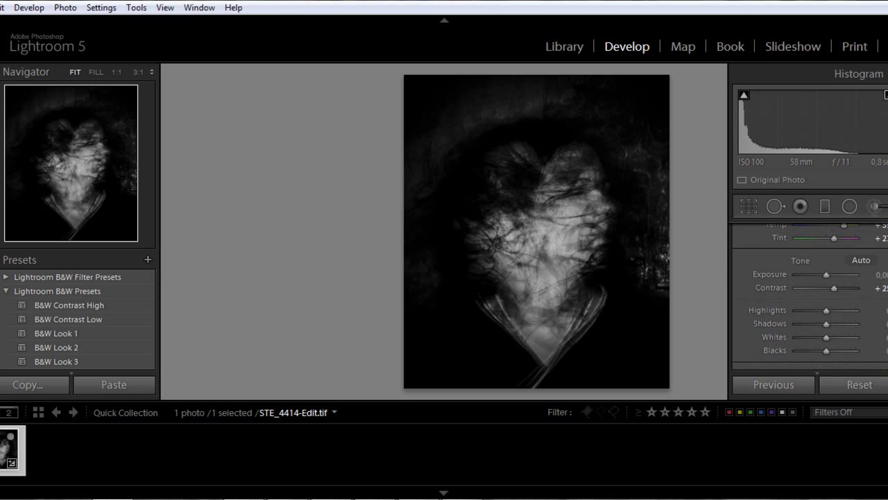
left_click_drag(840, 274, 850, 276)
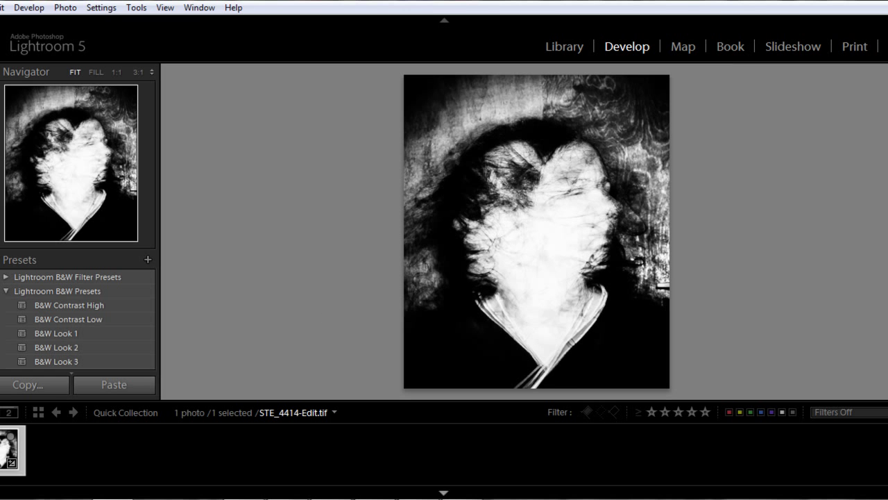
Reopen Export One File for the brightened portrait and open the Watermark Editor.
right_click(7, 455)
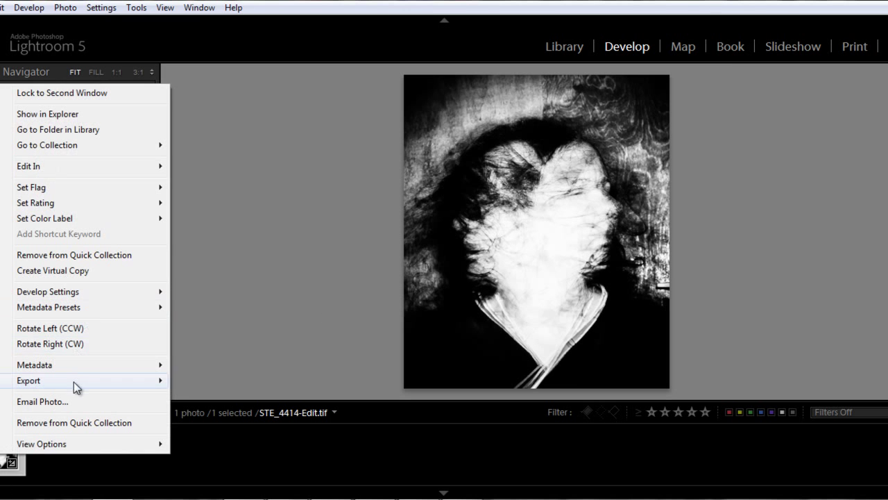
mouse_move(85, 381)
left_click(241, 207)
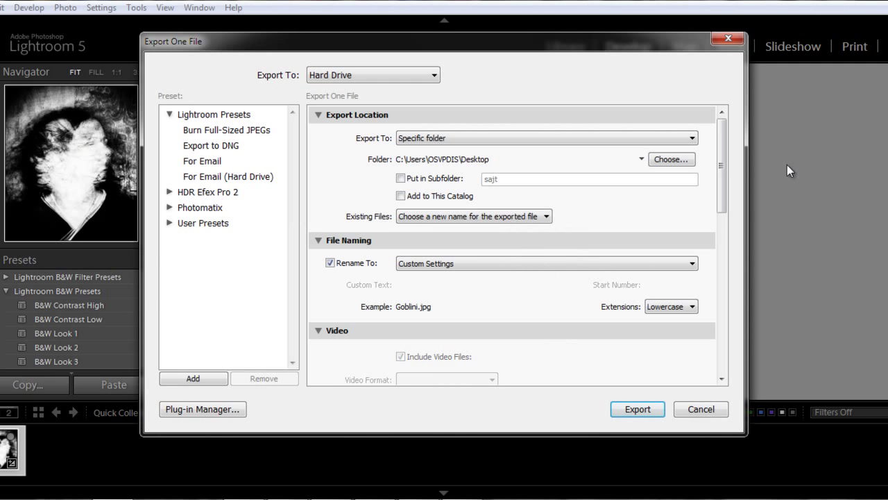
left_click_drag(724, 173, 751, 328)
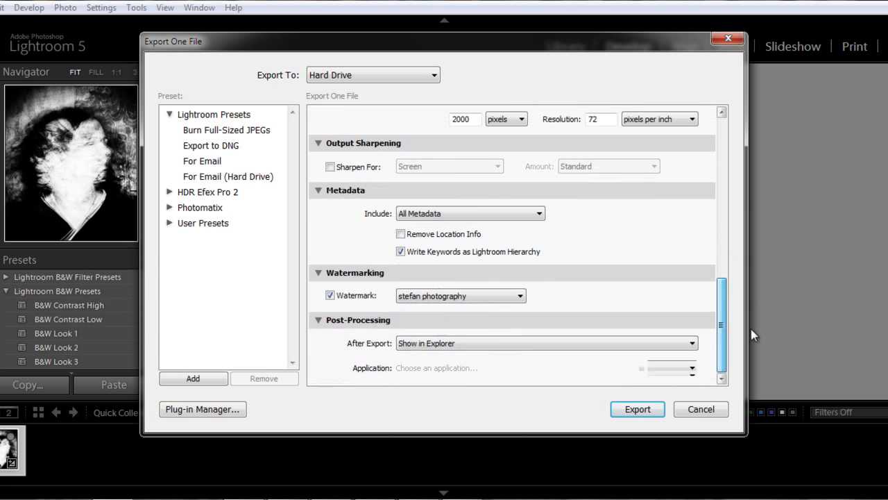
left_click(506, 298)
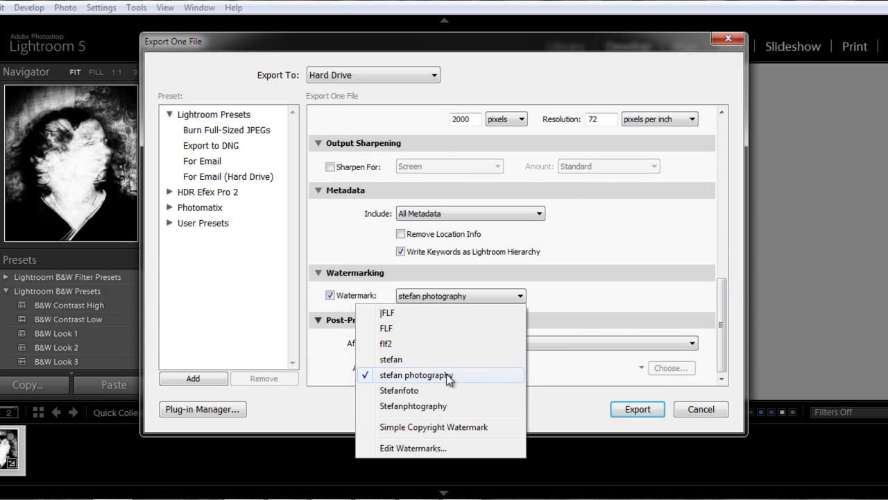
left_click(448, 376)
left_click(479, 292)
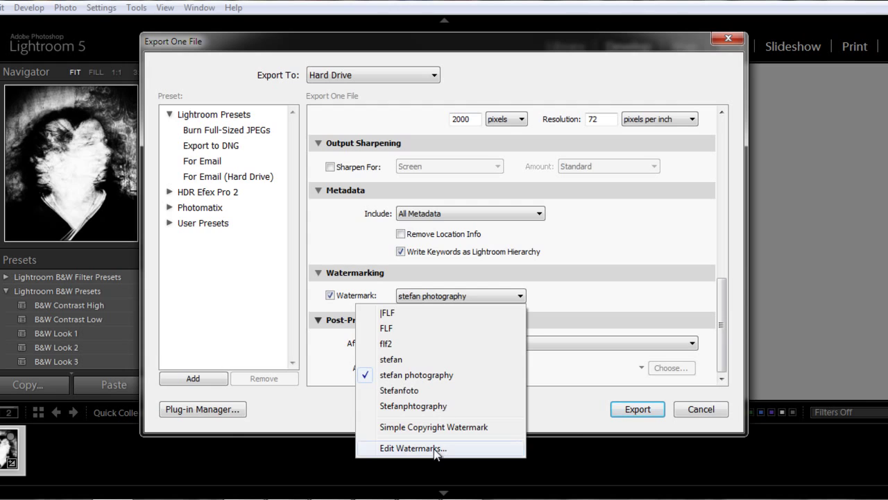
left_click(435, 450)
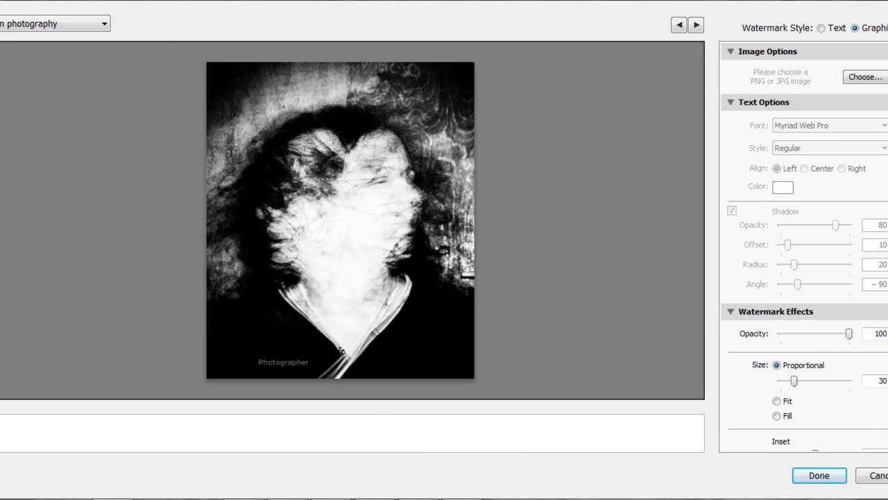
Anchor the logo watermark at the centre of the photo.
scroll(804, 278, "down", 2)
scroll(804, 278, "down", 2)
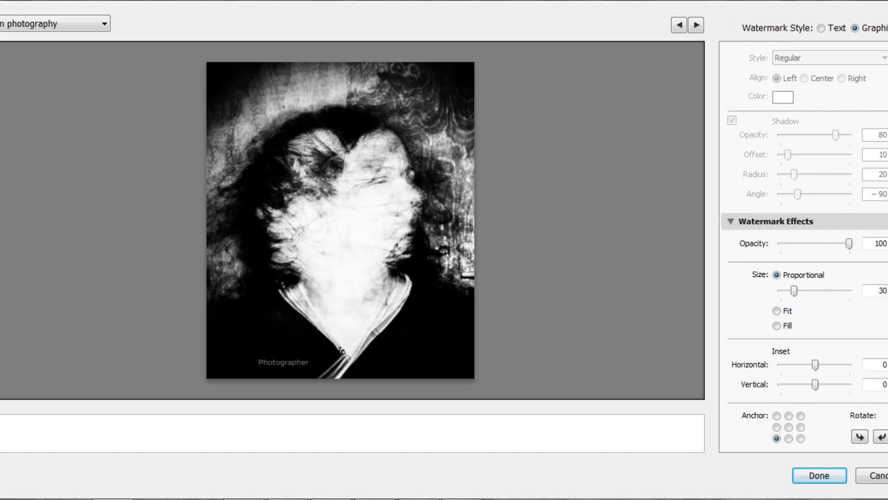
left_click(789, 425)
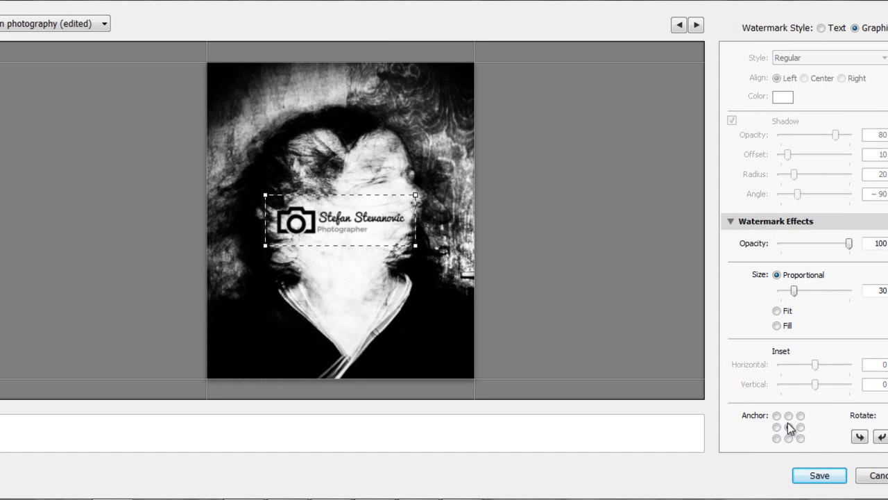
Save the centred logo watermark as a new named watermark preset.
left_click(820, 476)
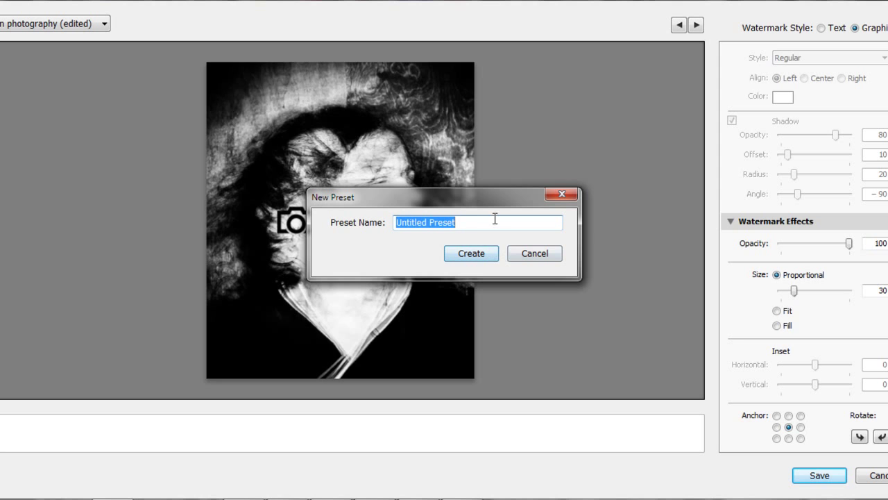
type("st")
key("BackSpace")
key("BackSpace")
type("fan")
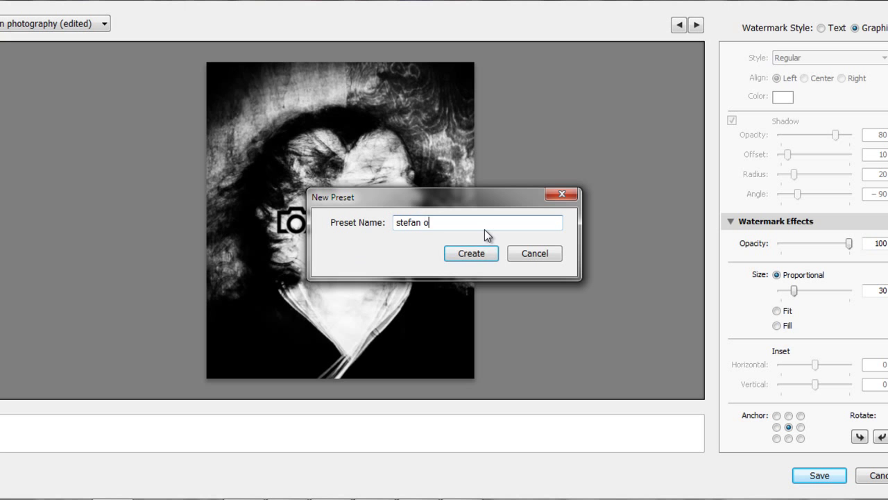
key("BackSpace")
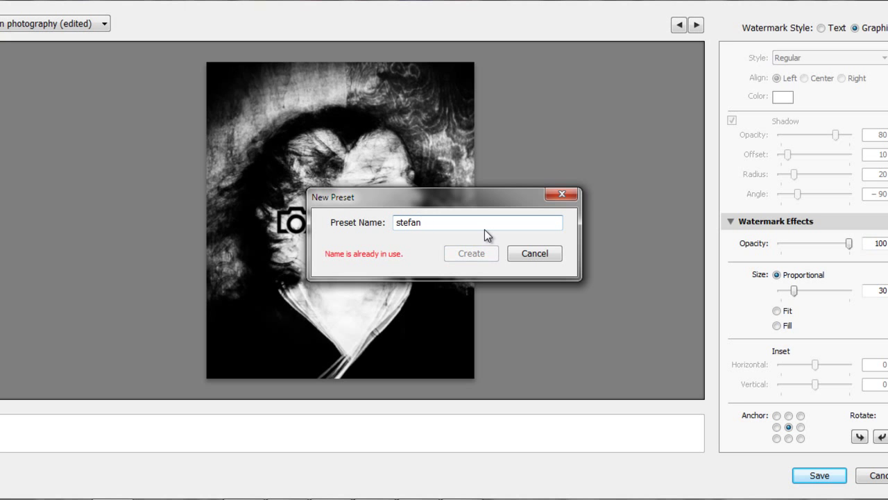
type("test")
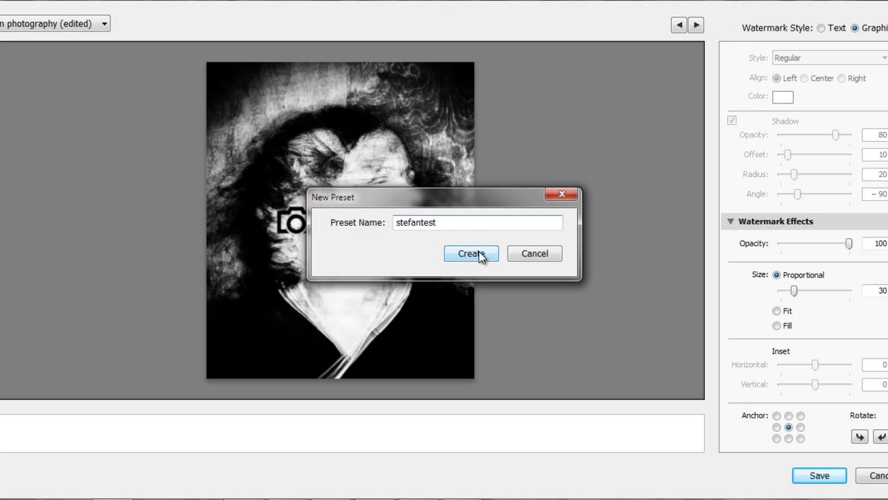
left_click(481, 254)
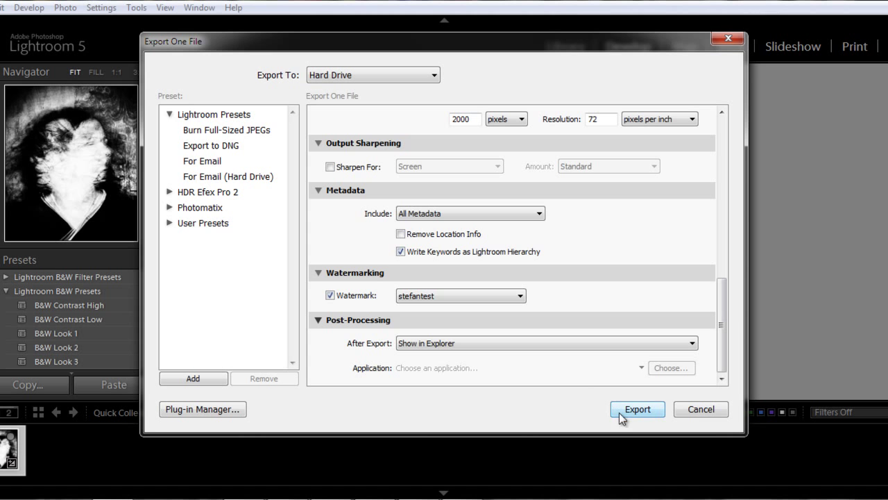
Review the export settings and export Goblini.jpg to the Desktop.
mouse_move(723, 303)
left_mouse_down()
mouse_move(725, 143)
mouse_move(724, 326)
left_mouse_up()
left_click(638, 409)
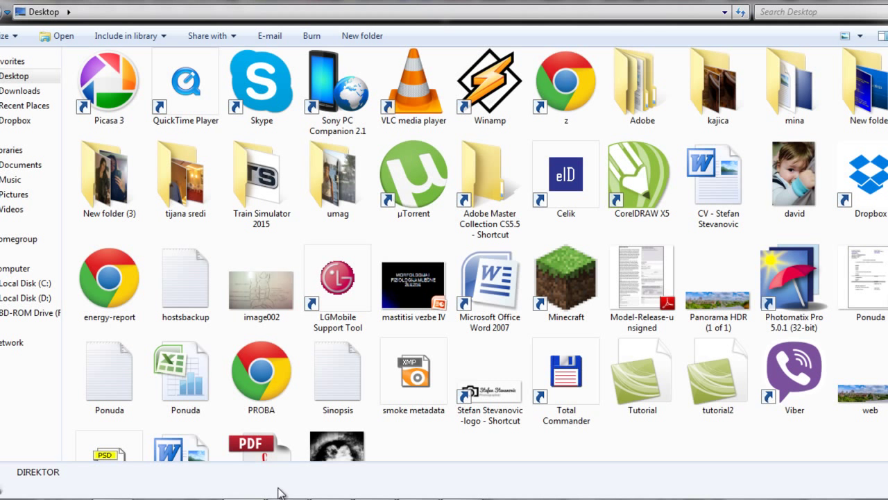
Open the exported Goblini JPEG from the Desktop to view the centred logo watermark.
left_click(350, 445)
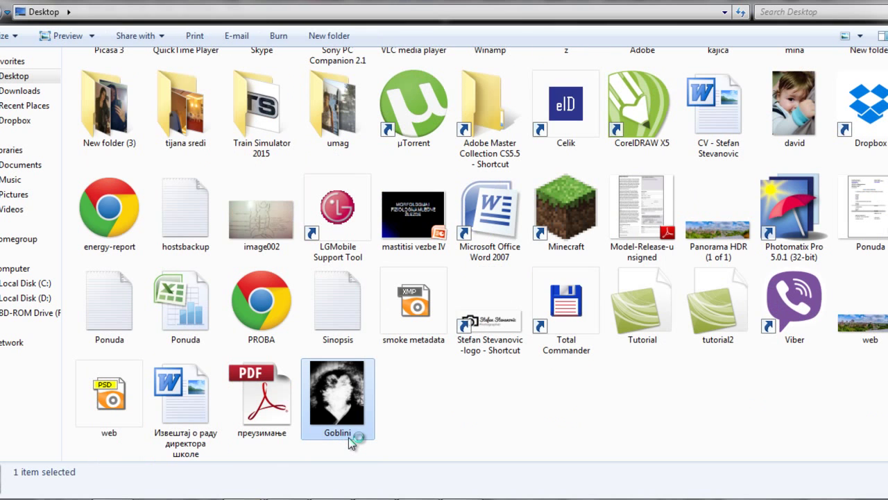